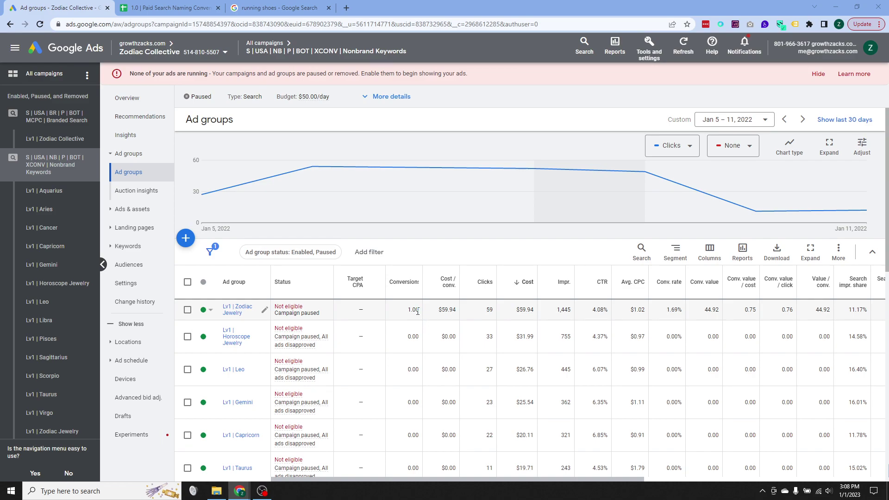
Examine the Lv1 | Zodiac Jewelry ad group's cost, average CPC and conversion value / cost.
triple_click(530, 311)
triple_click(749, 310)
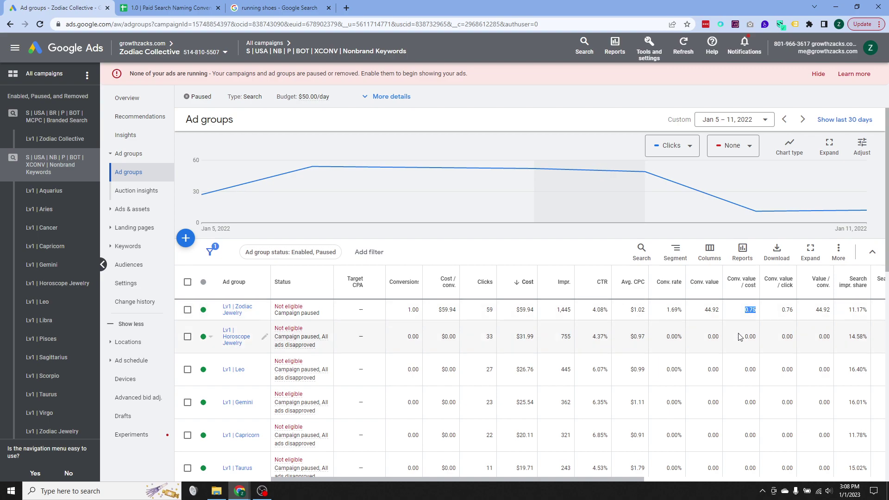
double_click(522, 310)
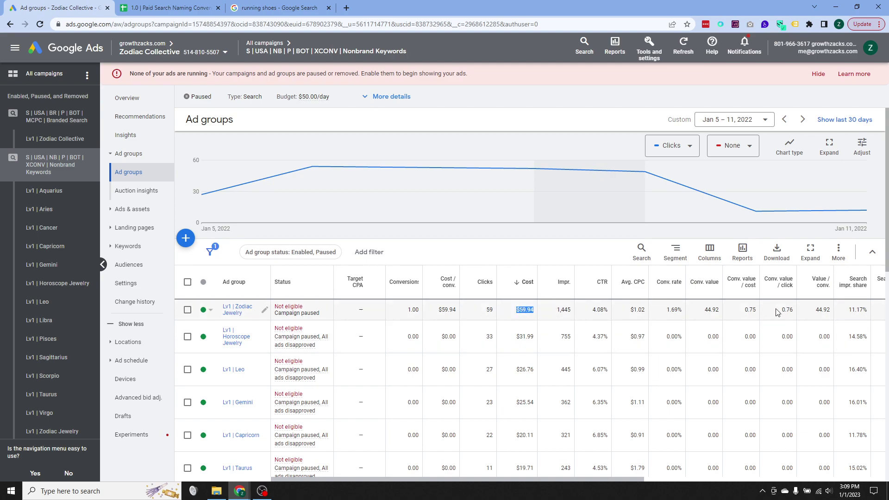
double_click(749, 310)
left_click(750, 322)
double_click(639, 308)
left_click(753, 309)
double_click(752, 310)
Open the Lv1 | Zodiac Jewelry ad group's keywords and compare the exact match [zodiac bracelet] keyword's average CPC with its conversion value / cost.
left_click(254, 304)
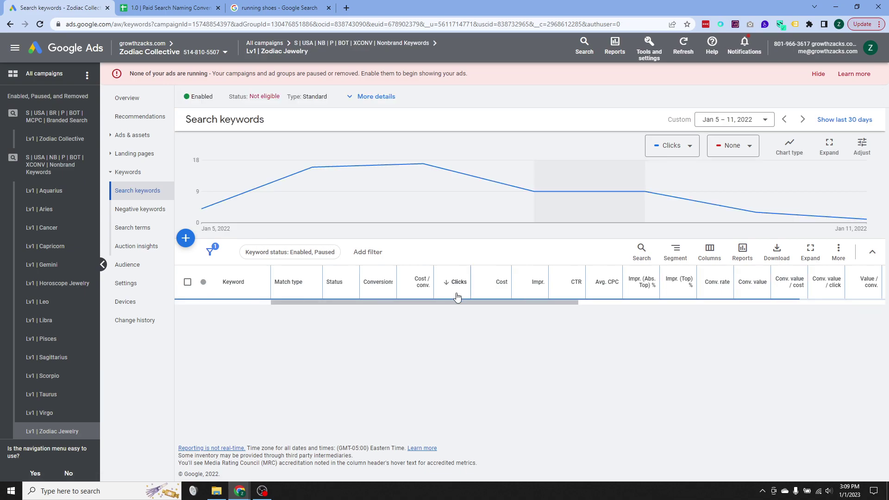
scroll(545, 329, "down", 2)
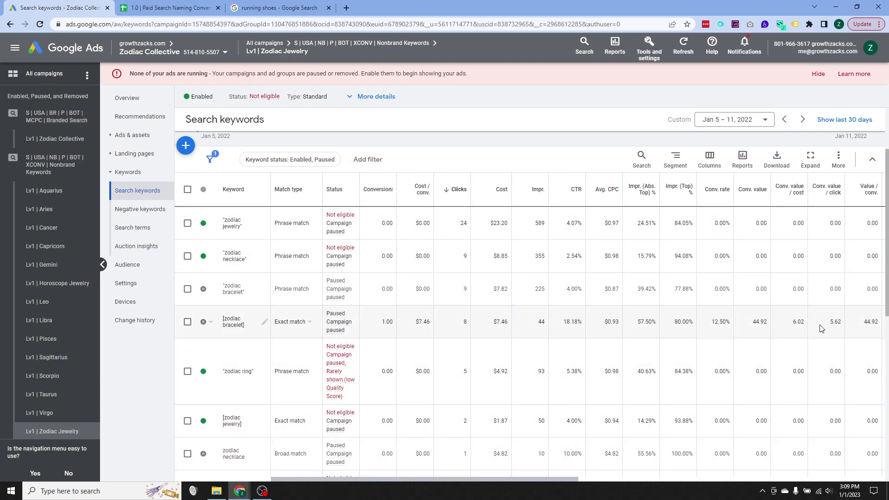
double_click(797, 323)
double_click(609, 321)
double_click(795, 322)
left_click(751, 329)
double_click(610, 321)
double_click(792, 326)
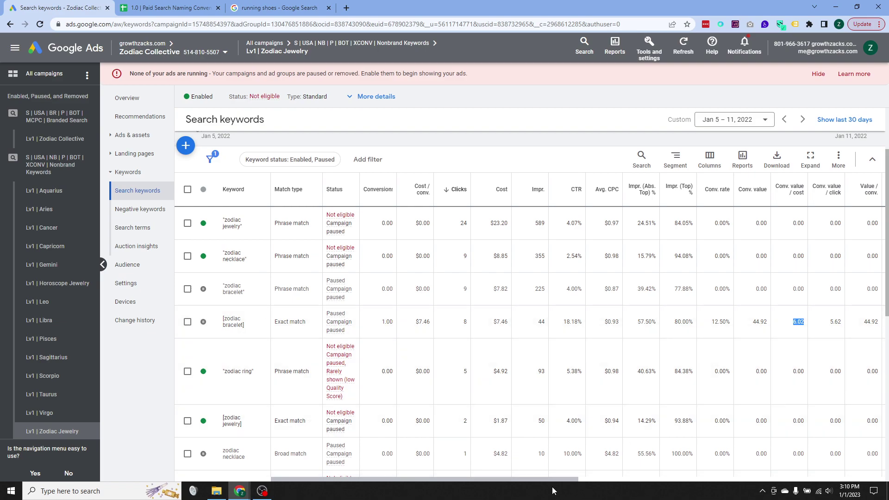
Check the [zodiac bracelet] keyword's search lost IS (rank) against its conversion value / cost.
left_click_drag(551, 484, 751, 482)
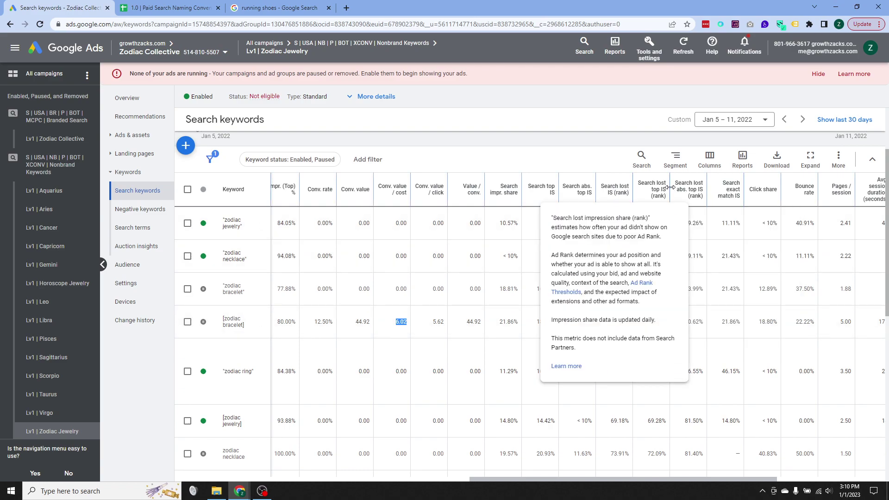
mouse_move(614, 197)
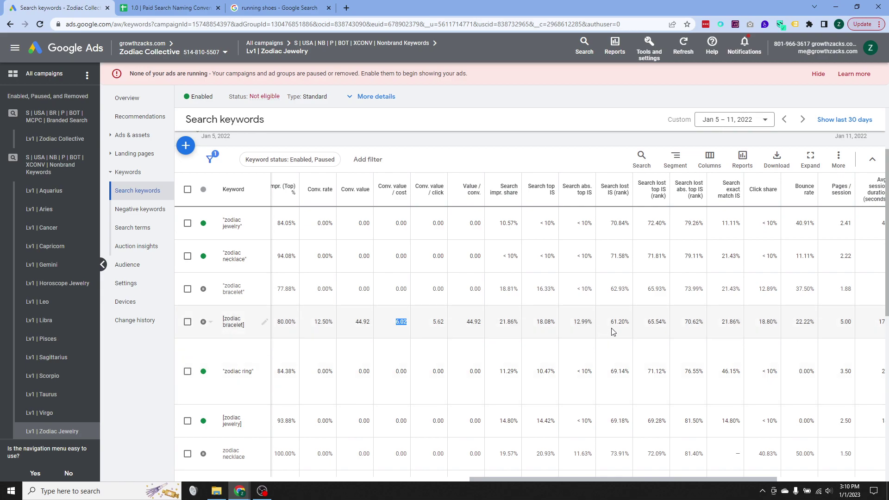
double_click(619, 321)
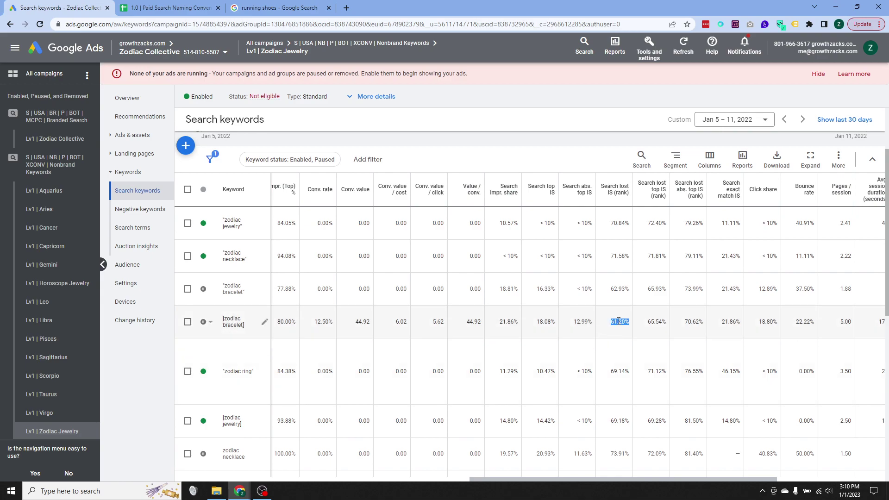
double_click(400, 323)
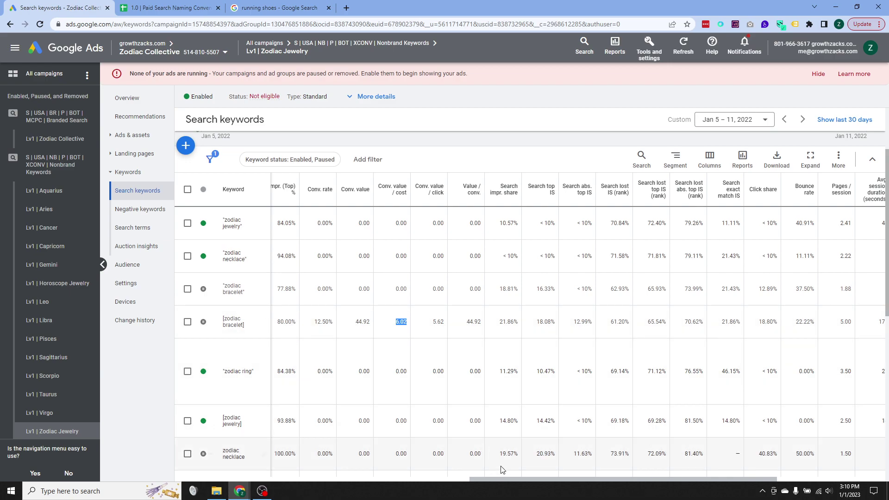
Review the [zodiac bracelet] keyword's average CPC, conversion value / cost and cost / conversion.
left_click_drag(533, 484, 351, 494)
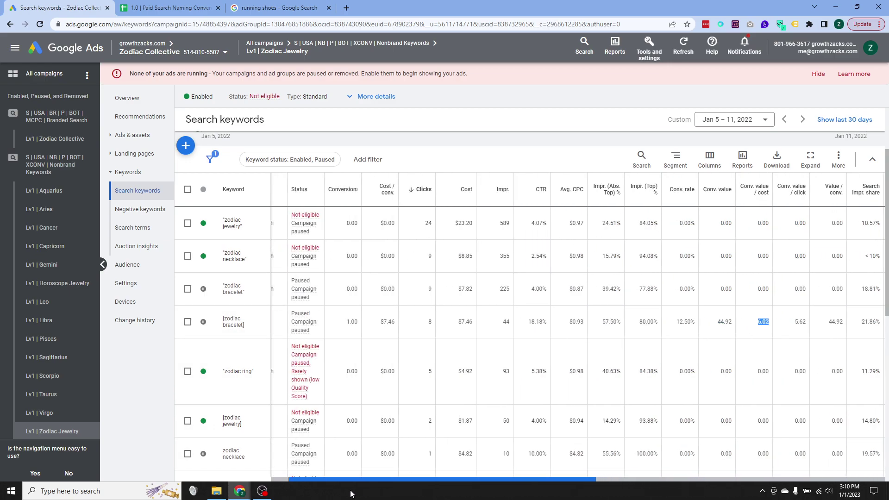
double_click(580, 323)
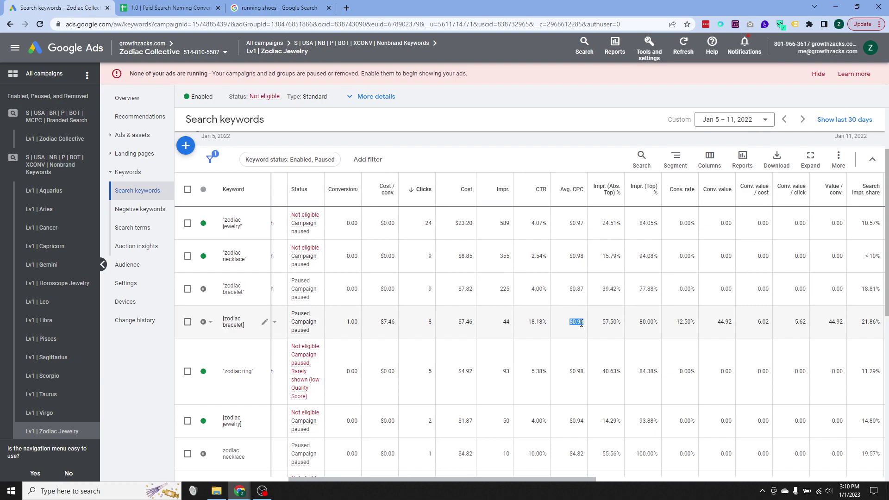
double_click(574, 321)
triple_click(577, 323)
double_click(764, 321)
left_click_drag(380, 322, 402, 322)
Examine the cost, impressions and CTR of the [zodiac bracelet] keyword.
left_click(448, 332)
left_click_drag(456, 320, 548, 321)
left_click(505, 324)
left_click(550, 321)
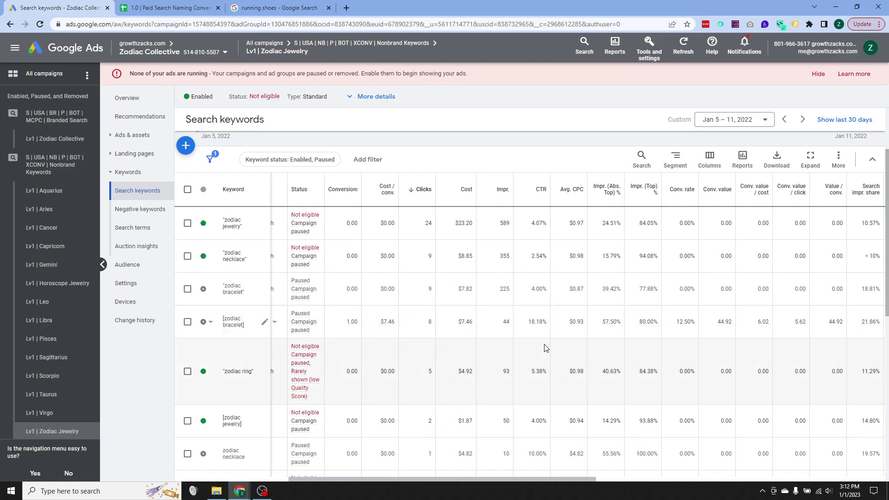
Look over the ad group's other keywords, including their conversion and search impression share metrics.
scroll(599, 340, "down", 1)
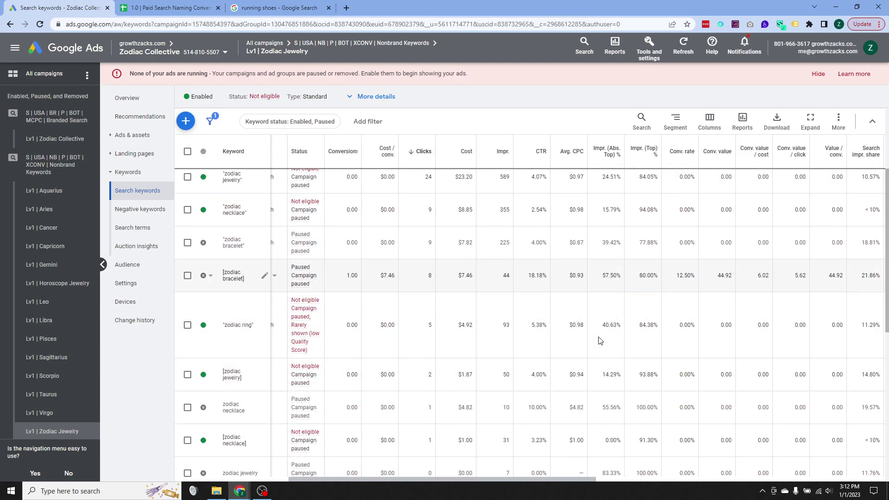
scroll(598, 341, "up", 3)
scroll(597, 342, "down", 2)
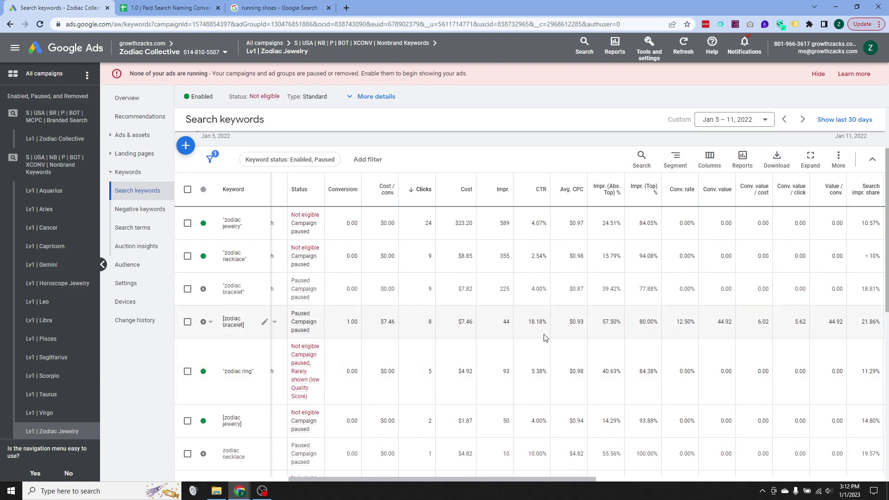
left_click_drag(574, 479, 772, 464)
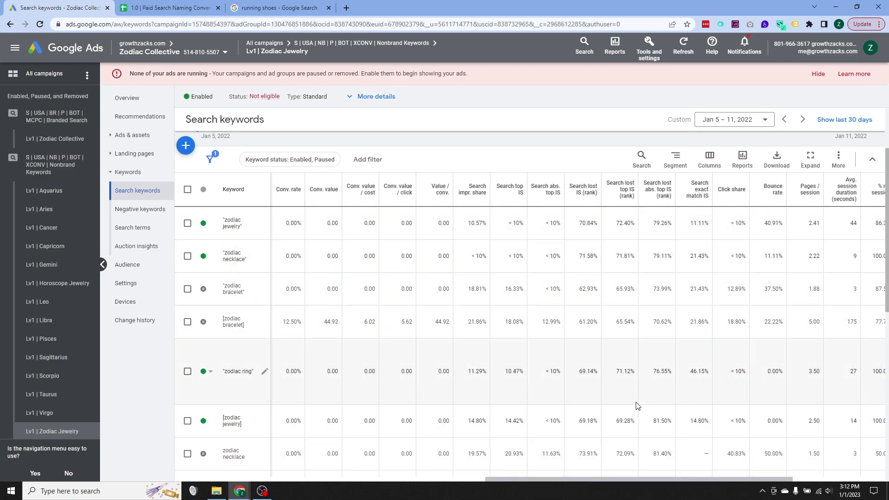
left_click_drag(581, 479, 391, 497)
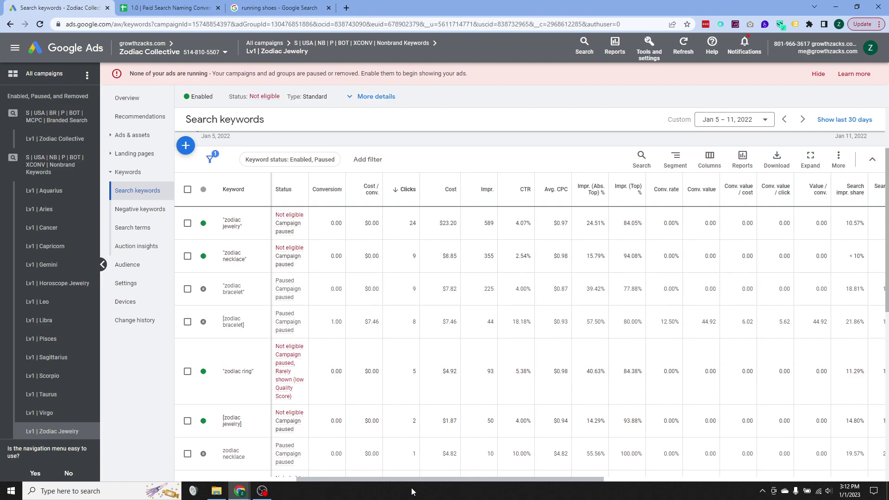